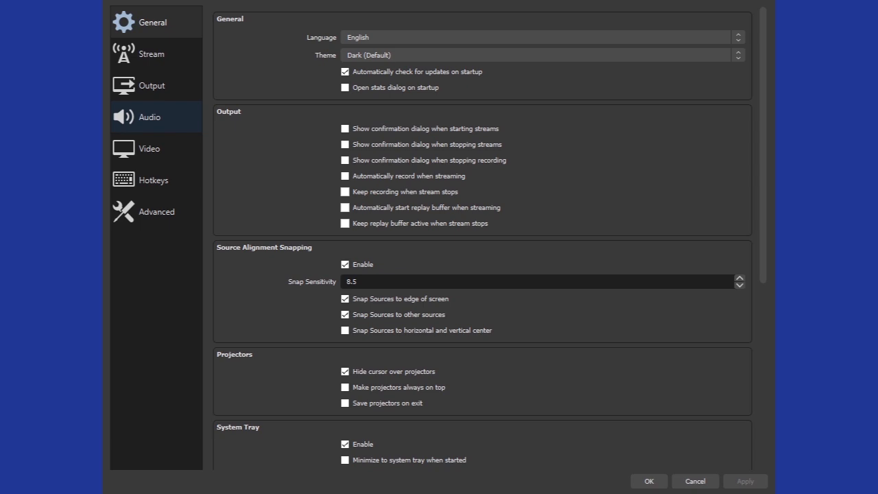
- Set the audio monitoring device to CABLE-A Input (VB-Audio Cable A) in the audio settings, then apply and close the settings
{"action": "left_click", "coordinate": [155, 119]}
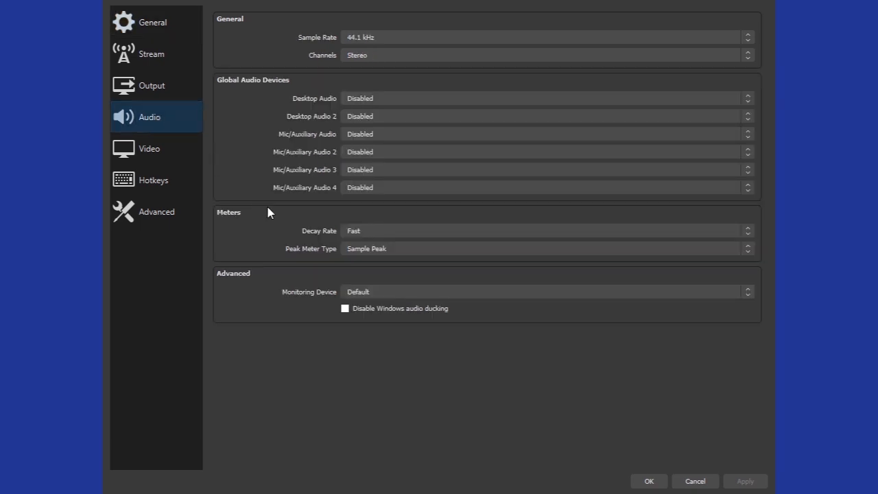
{"action": "left_click", "coordinate": [407, 294]}
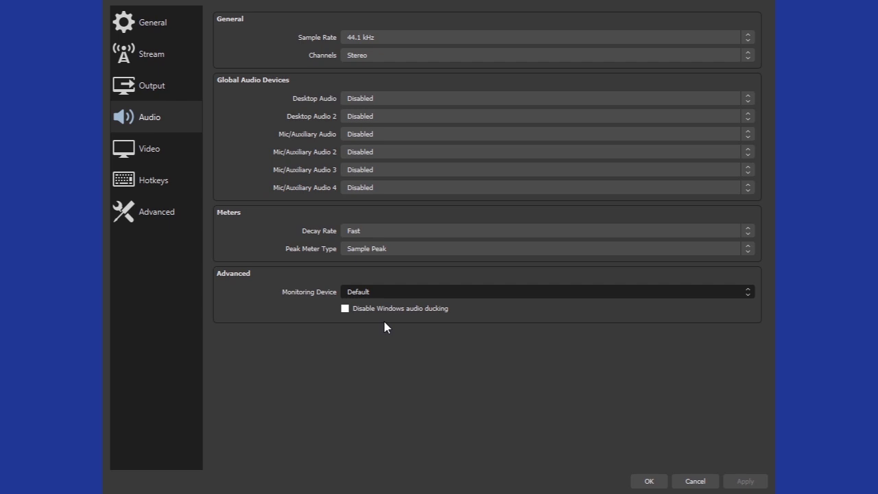
{"action": "key", "text": "Down"}
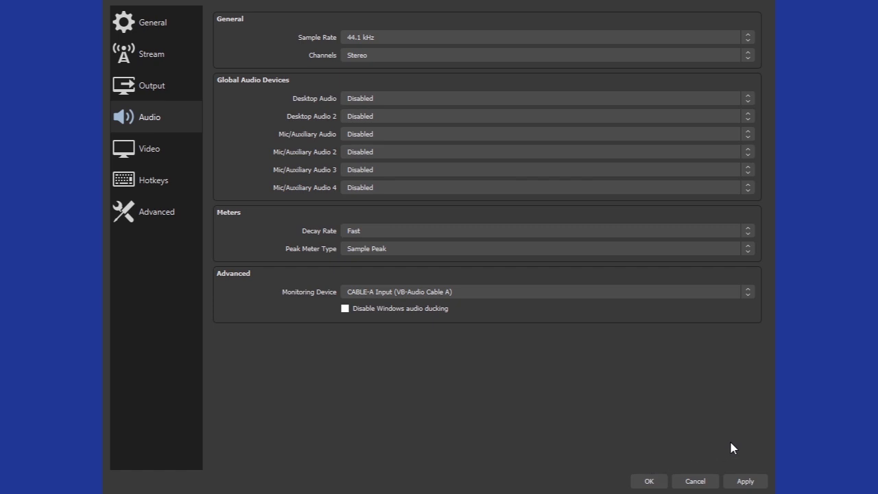
{"action": "left_click", "coordinate": [751, 482]}
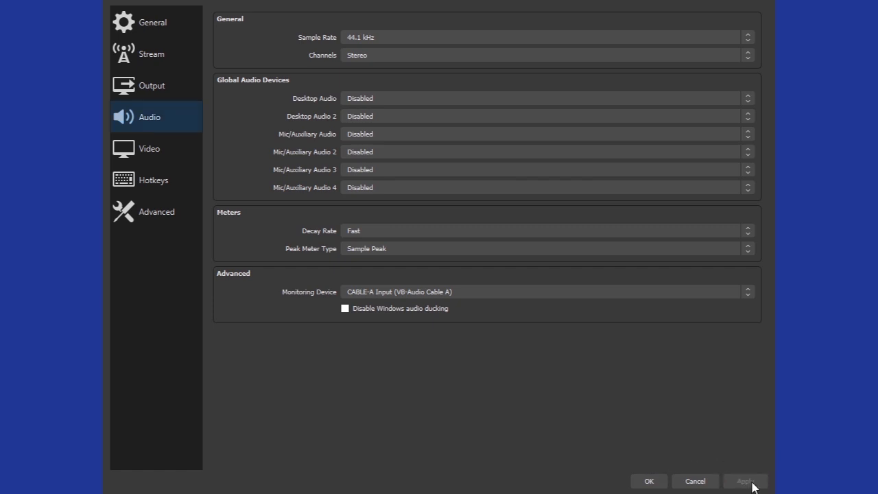
{"action": "left_click", "coordinate": [651, 481]}
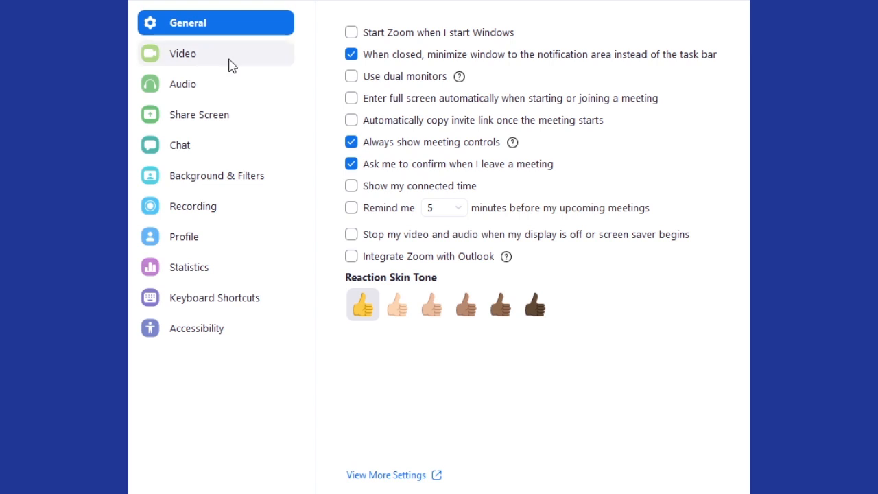
- Switch to Zoom's video settings and enable HD for the OBS Virtual Camera
{"action": "left_click", "coordinate": [230, 65]}
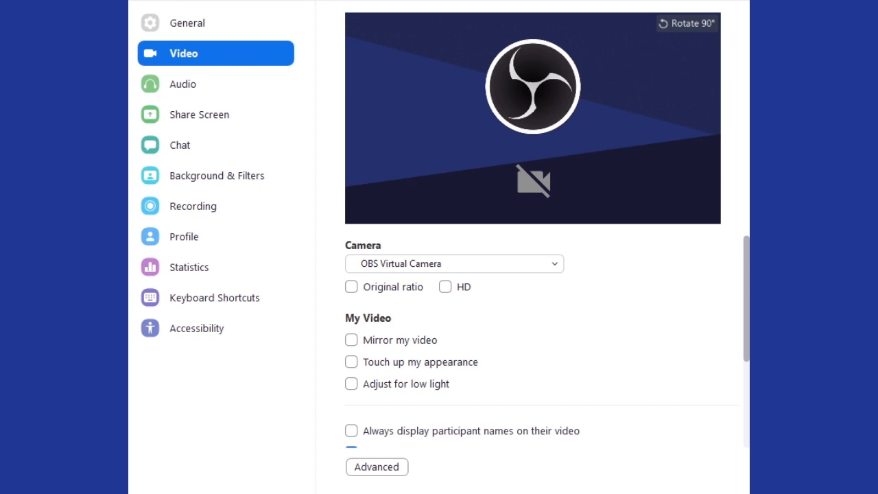
{"action": "left_click", "coordinate": [446, 288]}
{"action": "scroll", "coordinate": [537, 323], "scroll_direction": "down", "scroll_amount": 1}
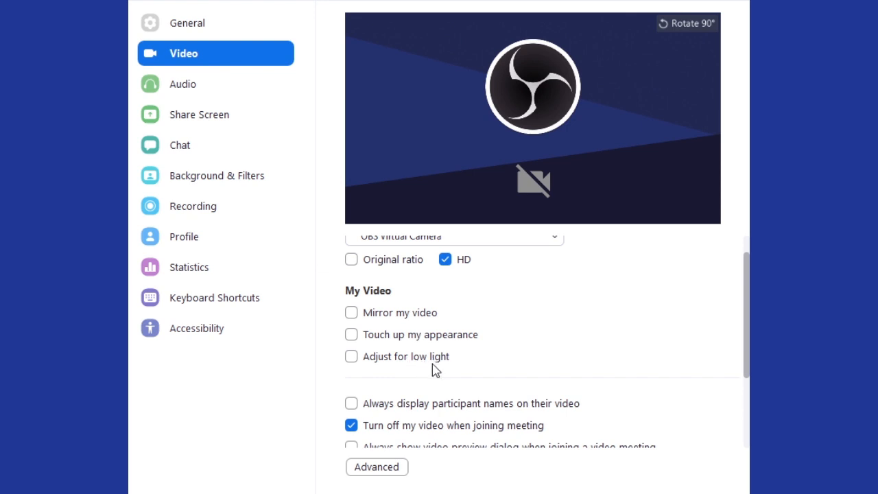
- Review the remaining video options and turn off video quality optimization with de-noise in the advanced video settings
{"action": "scroll", "coordinate": [550, 329], "scroll_direction": "down", "scroll_amount": 1}
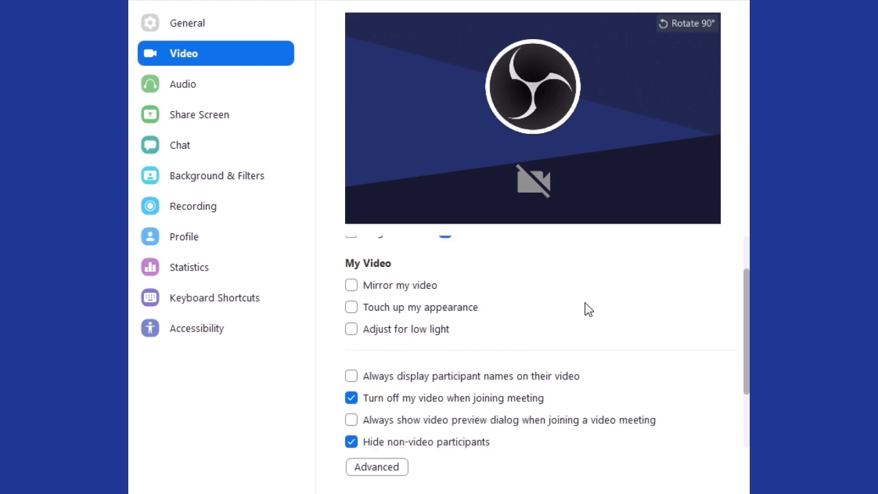
{"action": "scroll", "coordinate": [586, 308], "scroll_direction": "down", "scroll_amount": 1}
{"action": "scroll", "coordinate": [586, 308], "scroll_direction": "down", "scroll_amount": 1}
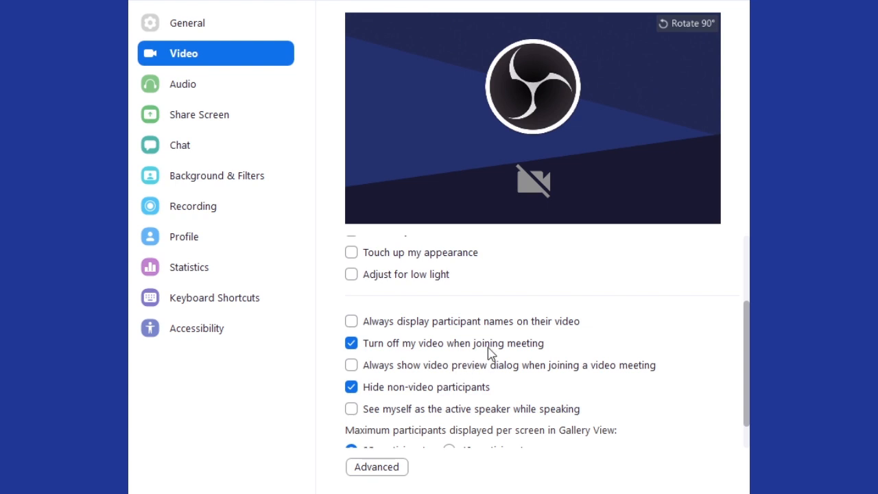
{"action": "scroll", "coordinate": [490, 352], "scroll_direction": "down", "scroll_amount": 1}
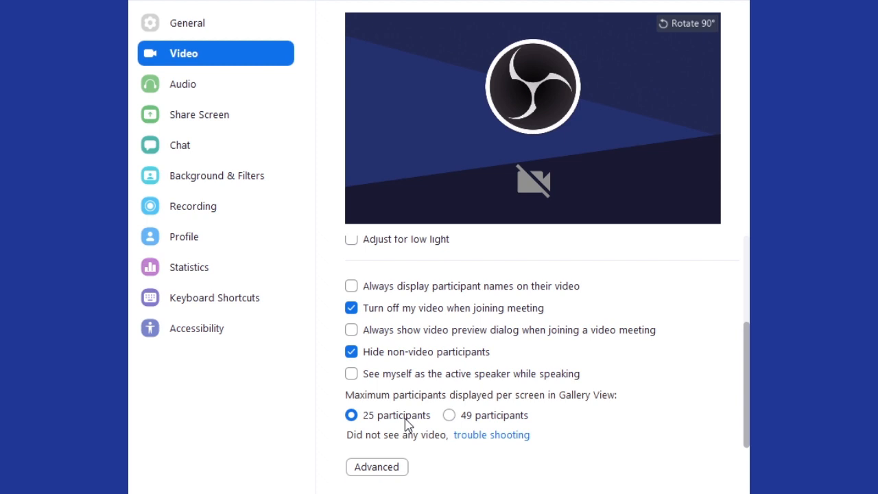
{"action": "left_click", "coordinate": [397, 465]}
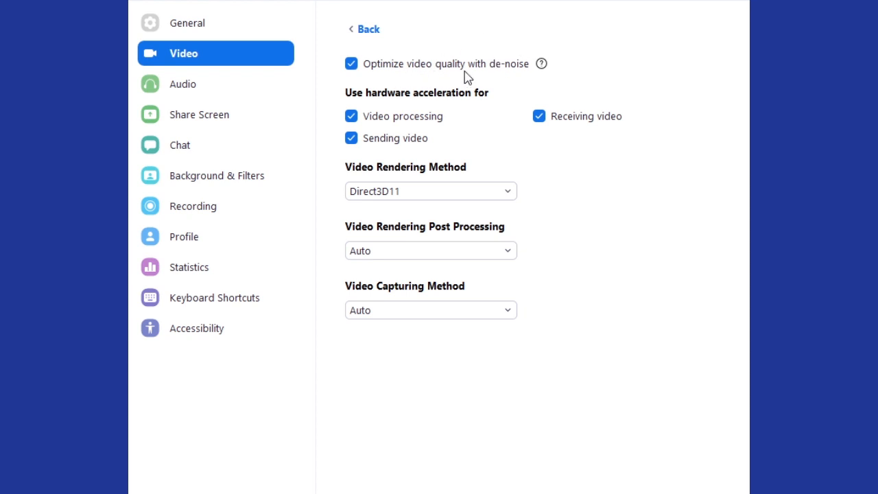
{"action": "left_click", "coordinate": [354, 66]}
- In Zoom's audio settings, set the microphone to CABLE-A Output (VB-Audio Cable A) and the speaker to CABLE-B Input (VB-Audio Cable B)
{"action": "left_click", "coordinate": [189, 86]}
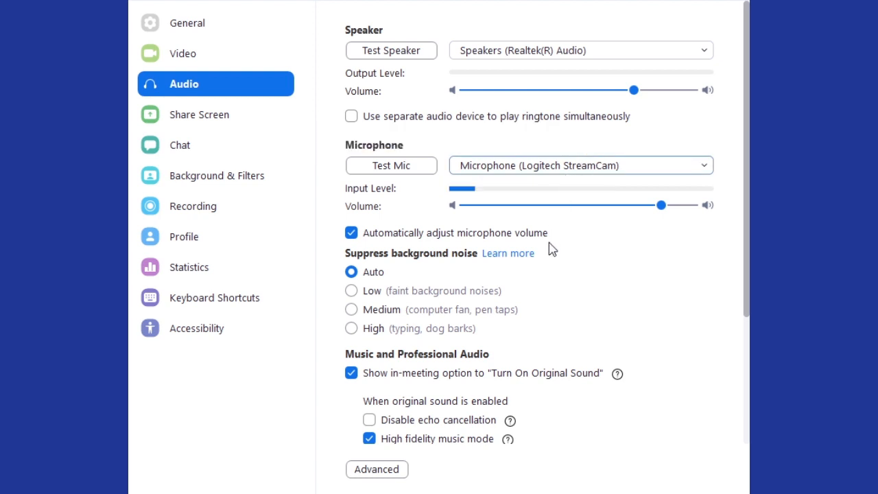
{"action": "left_click", "coordinate": [571, 319]}
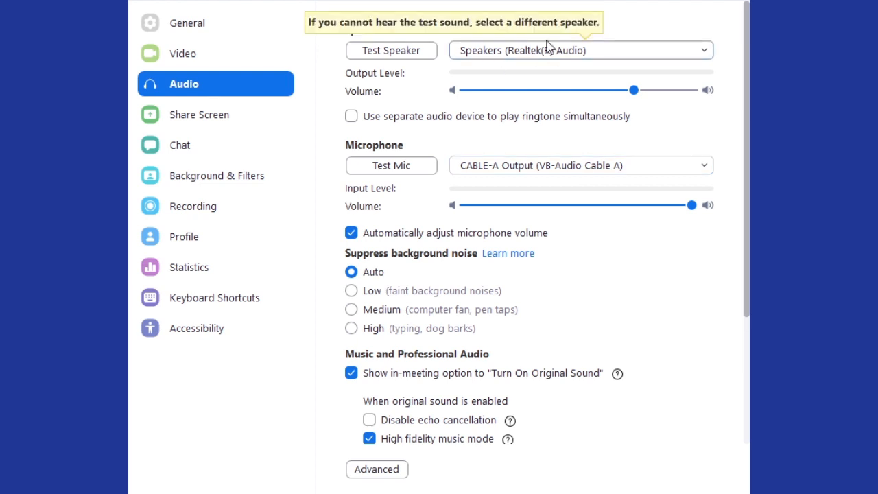
{"action": "left_click", "coordinate": [533, 215]}
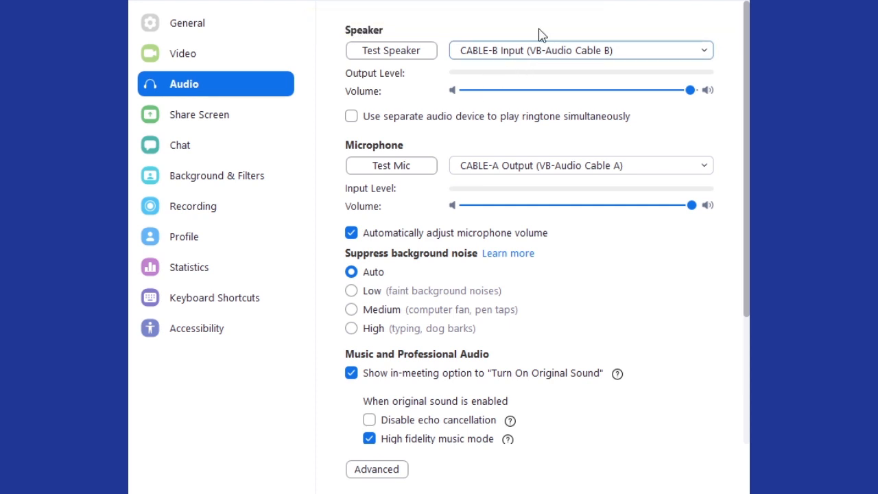
- Disable automatic microphone volume adjustment and set background noise suppression to High
{"action": "left_click", "coordinate": [351, 233]}
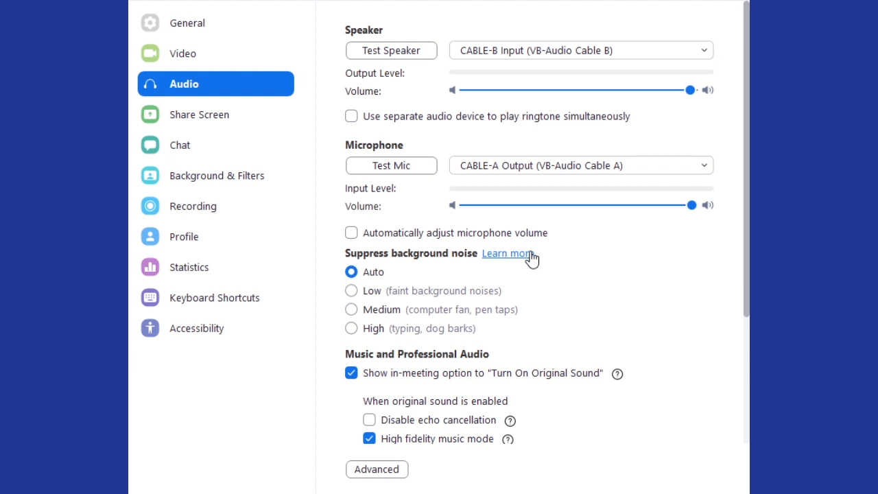
{"action": "scroll", "coordinate": [493, 268], "scroll_direction": "down", "scroll_amount": 2}
{"action": "left_click", "coordinate": [392, 274]}
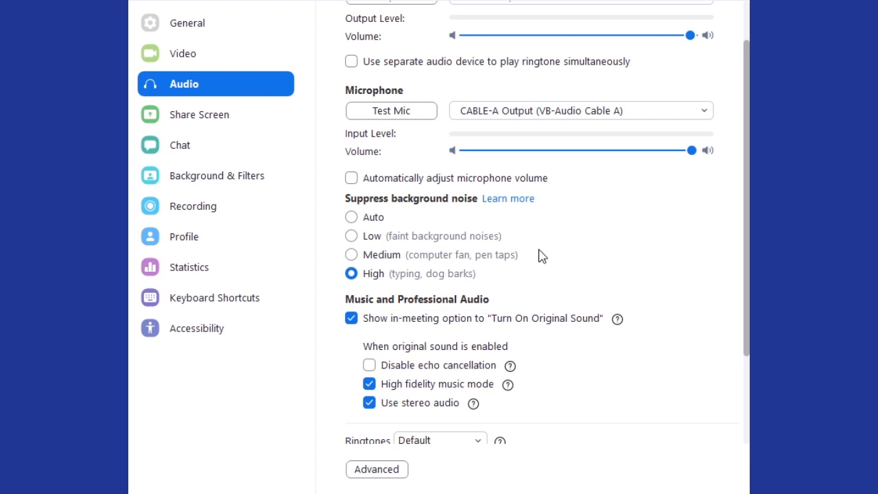
- Enable the option to disable echo cancellation when original sound is enabled
{"action": "scroll", "coordinate": [537, 256], "scroll_direction": "down", "scroll_amount": 2}
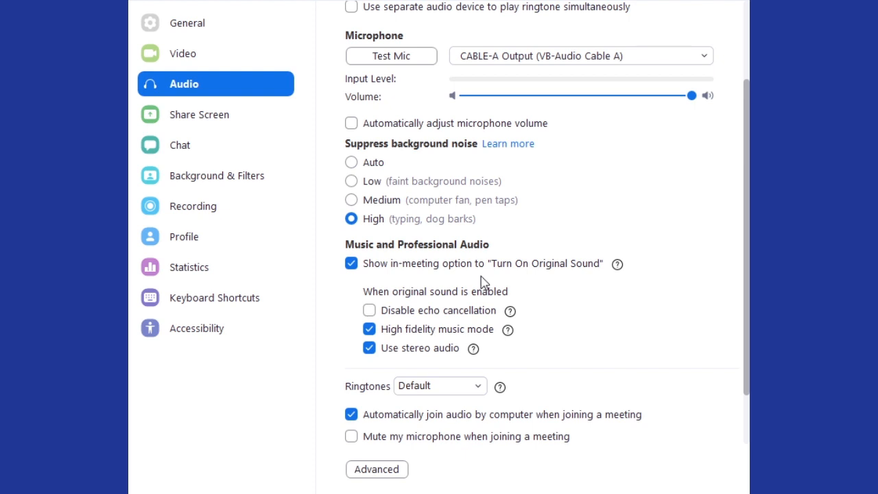
{"action": "scroll", "coordinate": [483, 281], "scroll_direction": "down", "scroll_amount": 1}
{"action": "left_click", "coordinate": [369, 256]}
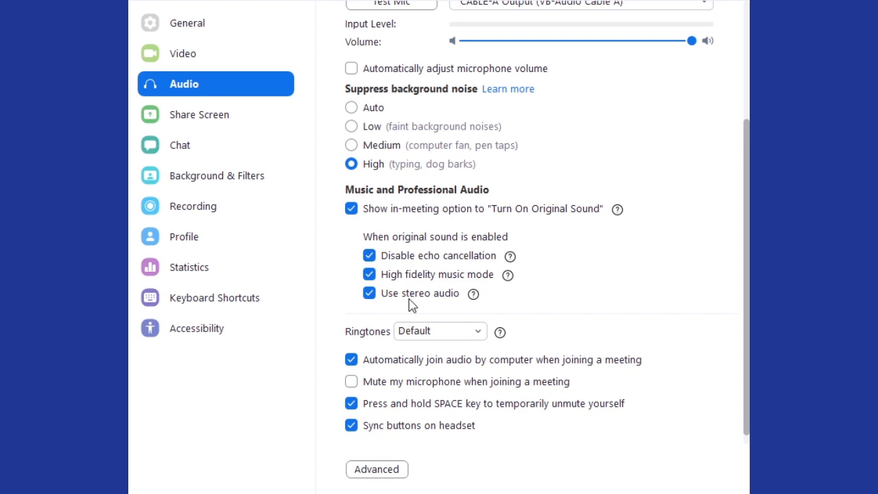
- Open the advanced audio settings and show the choices for signal processing by Windows audio device drivers
{"action": "scroll", "coordinate": [637, 280], "scroll_direction": "down", "scroll_amount": 1}
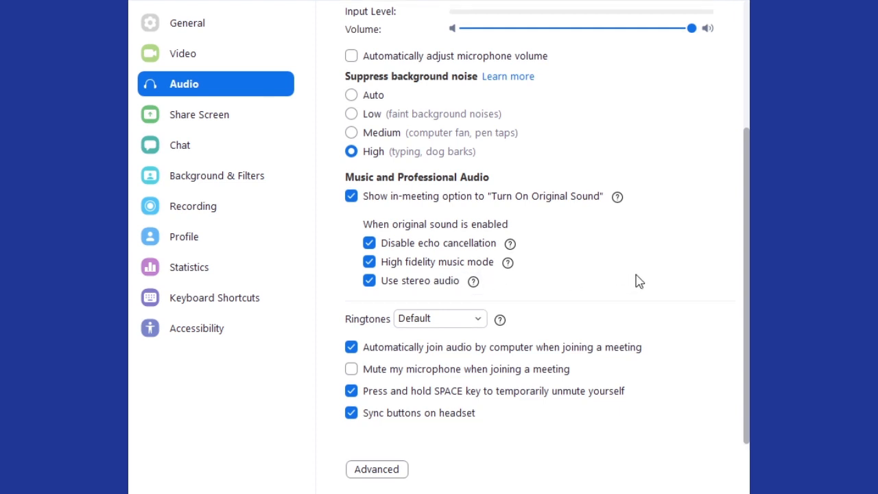
{"action": "left_click", "coordinate": [377, 469]}
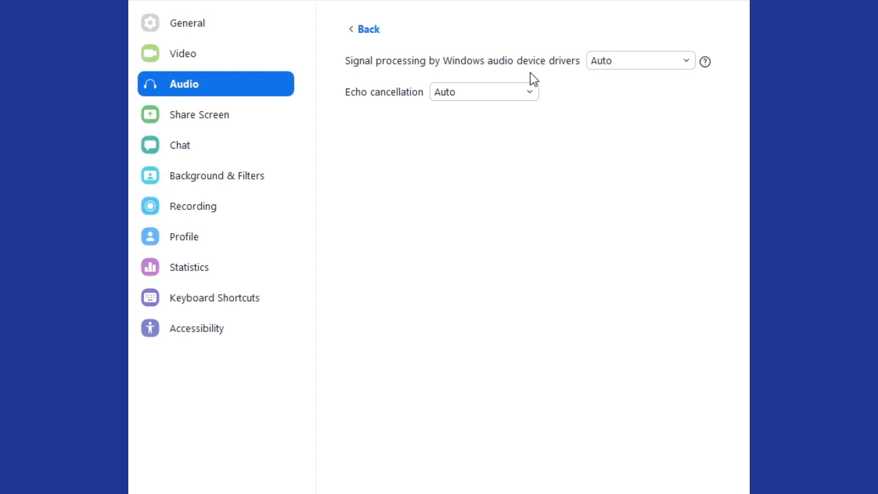
{"action": "left_click", "coordinate": [622, 63]}
- Set the virtual background to None in the background and filter settings
{"action": "left_click", "coordinate": [177, 180]}
{"action": "scroll", "coordinate": [388, 312], "scroll_direction": "up", "scroll_amount": 2}
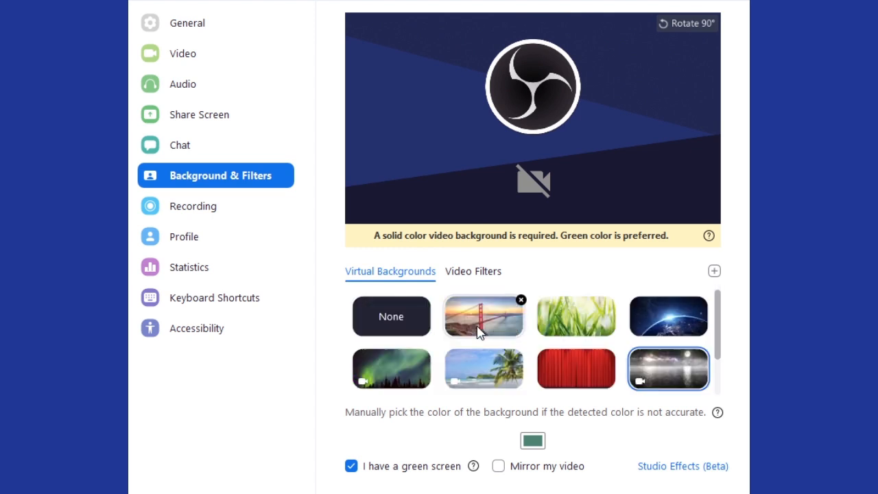
{"action": "left_click", "coordinate": [405, 328]}
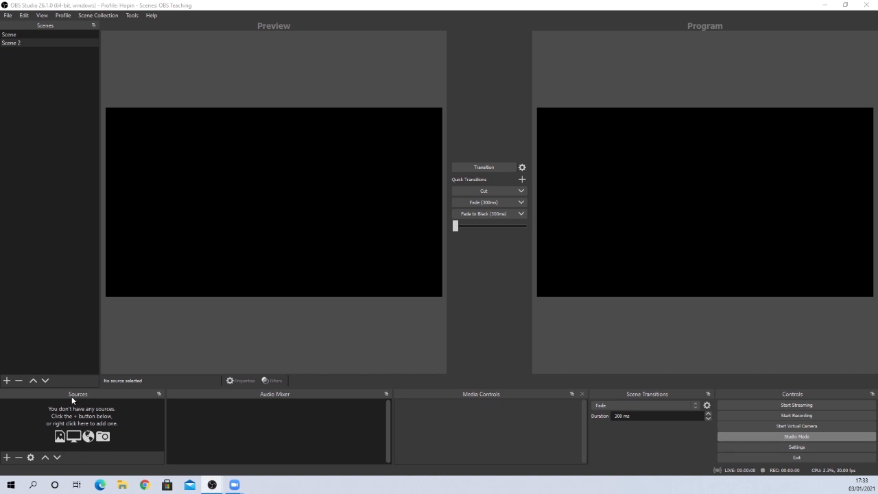
- Switch to OBS Studio and add a new Audio Output Capture source named "Zoom Capture" to Scene 2
{"action": "left_click", "coordinate": [7, 457]}
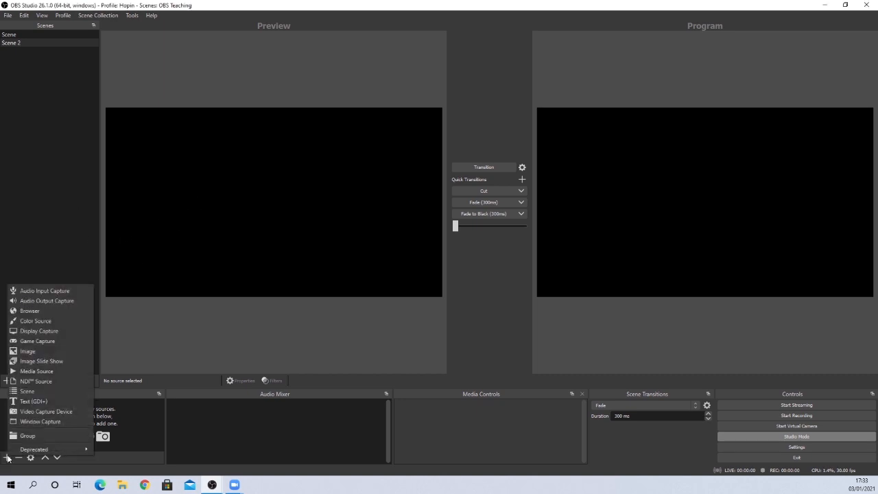
{"action": "left_click", "coordinate": [43, 303]}
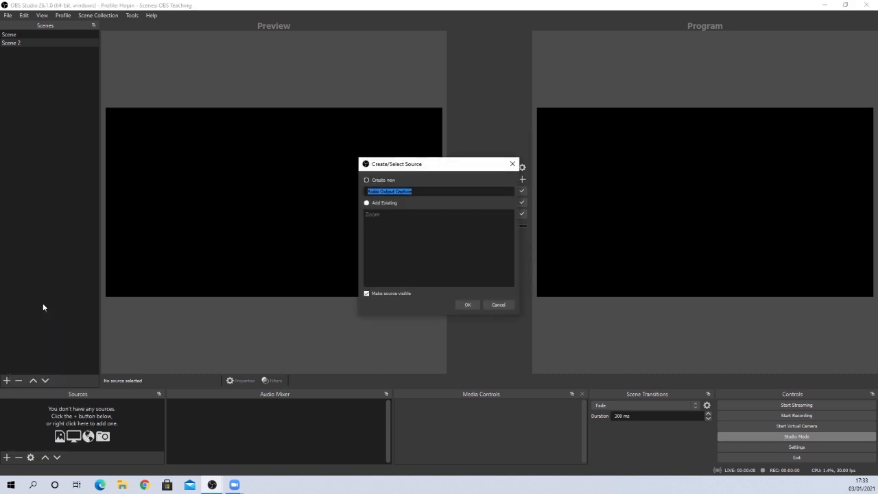
{"action": "type", "text": "Zoom Va"}
{"action": "key", "text": "BackSpace"}
{"action": "type", "text": "Capture"}
{"action": "key", "text": "Return"}
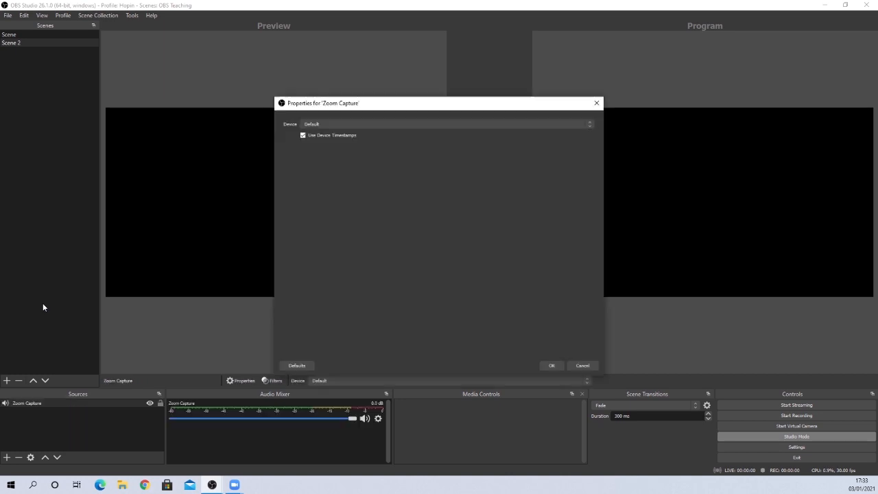
- Set the Zoom Capture source's device to CABLE-B Input (VB-Audio Cable B) and confirm its properties
{"action": "left_click", "coordinate": [408, 125]}
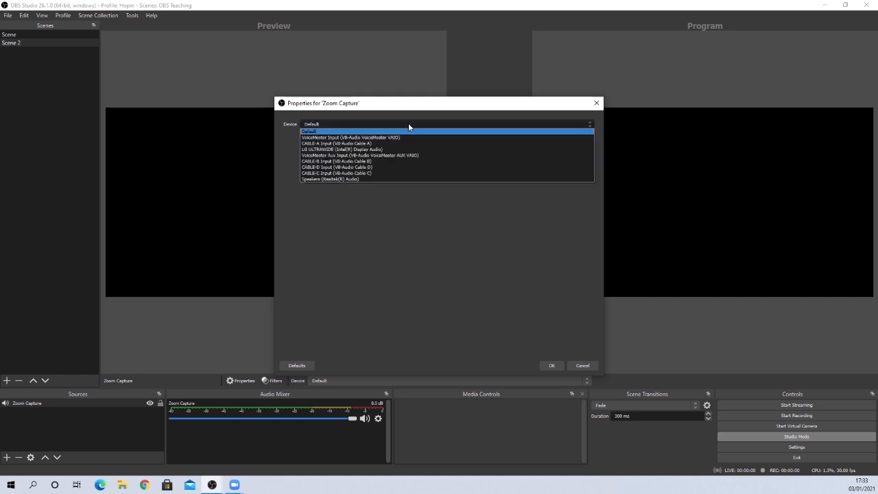
{"action": "left_click", "coordinate": [351, 162]}
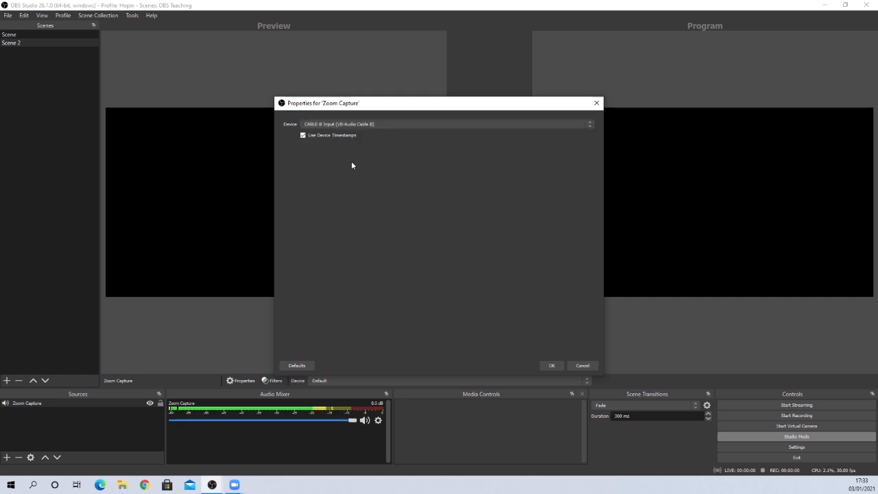
{"action": "left_click", "coordinate": [552, 365]}
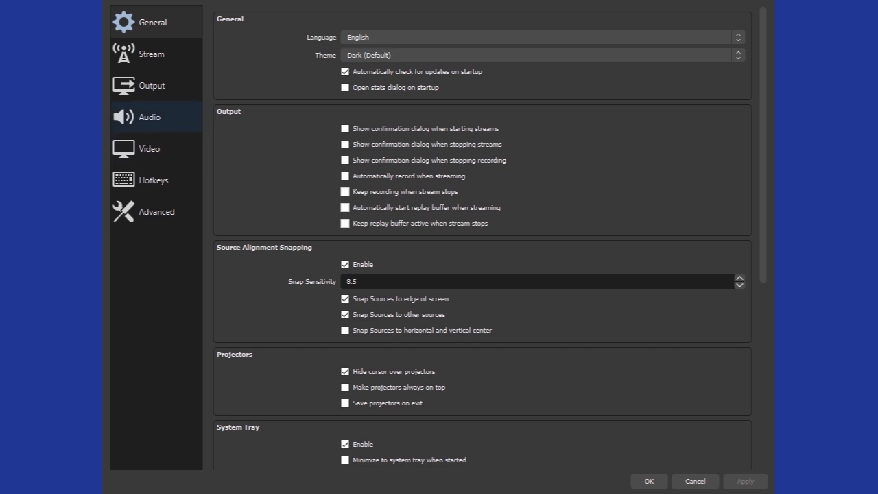
- Set the global Mic/Auxiliary Audio device to Default in the audio settings, then apply and close the settings
{"action": "left_click", "coordinate": [158, 127]}
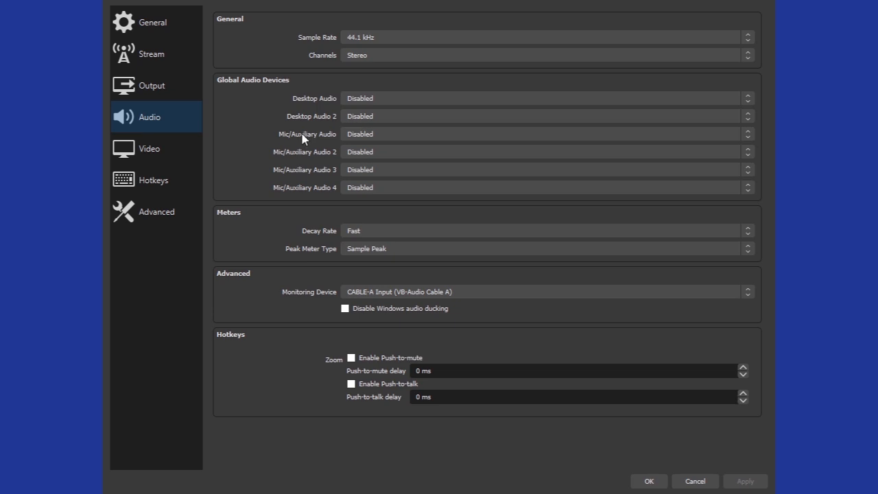
{"action": "left_click", "coordinate": [384, 135]}
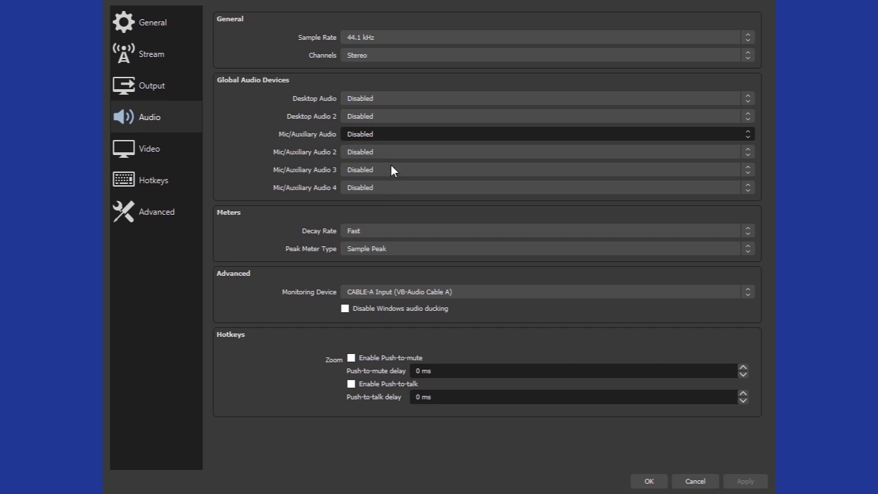
{"action": "key", "text": "Down"}
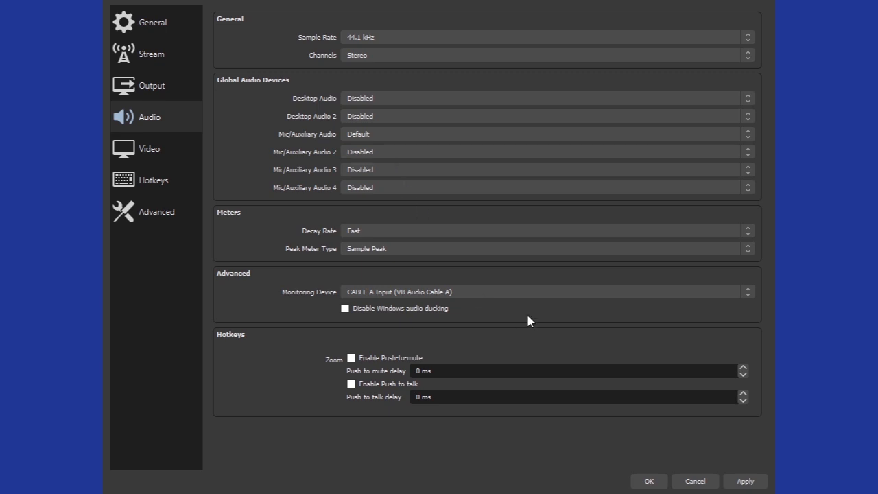
{"action": "left_click", "coordinate": [746, 482]}
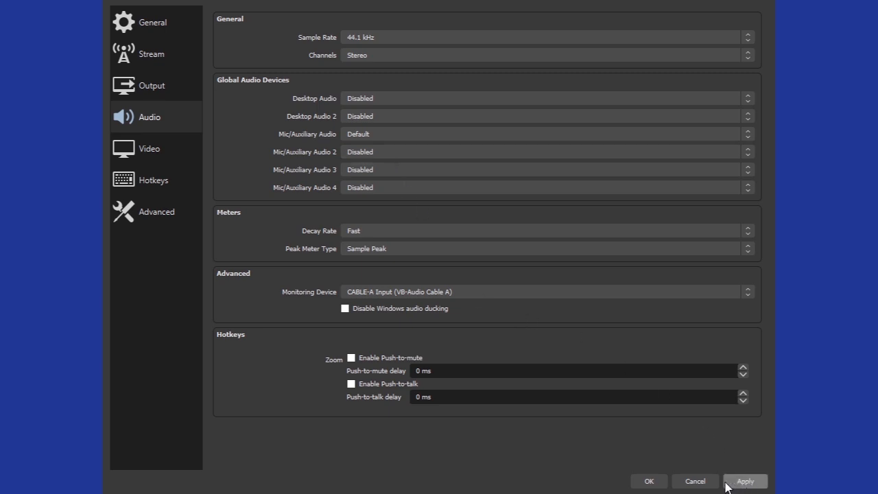
{"action": "left_click", "coordinate": [650, 482]}
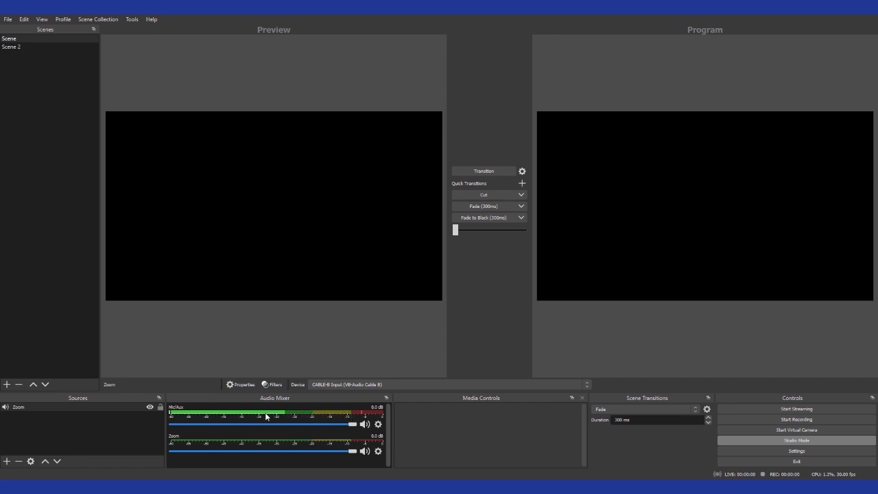
- Load Scene 2 into the preview and send it to the program output with a Cut transition
{"action": "left_click", "coordinate": [20, 47]}
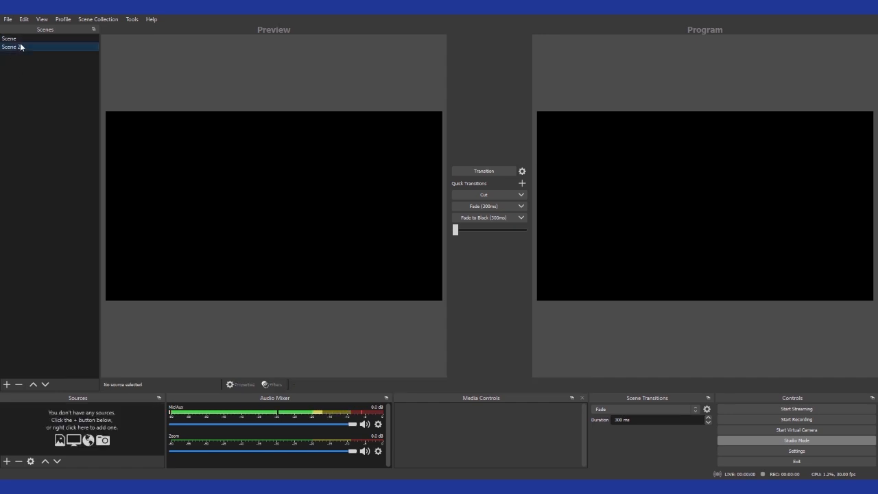
{"action": "left_click", "coordinate": [485, 194]}
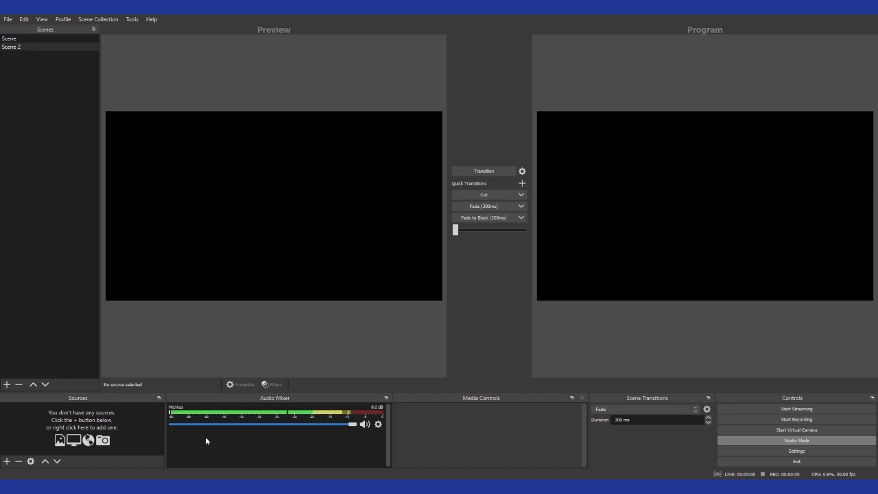
- Send the scene named Scene to the program output with a Cut, and set its Mic source's device to Default
{"action": "left_click", "coordinate": [55, 39]}
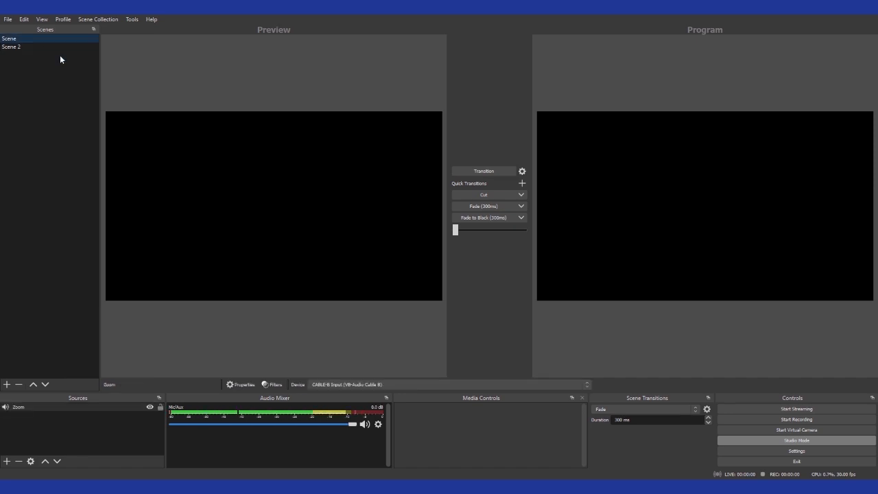
{"action": "left_click", "coordinate": [468, 195]}
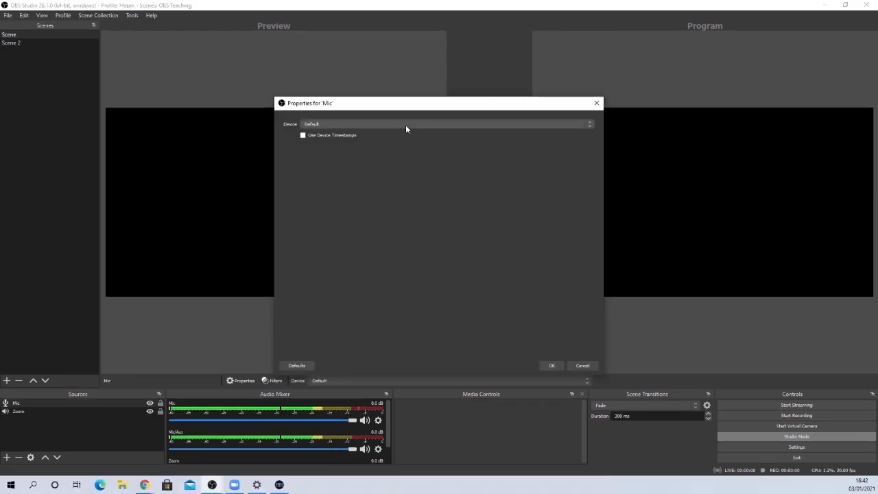
{"action": "left_click", "coordinate": [405, 124]}
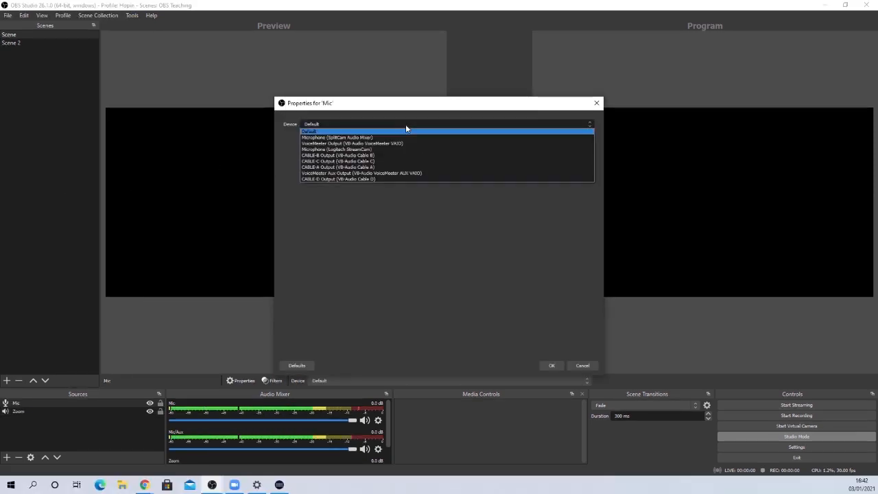
{"action": "left_click", "coordinate": [366, 131]}
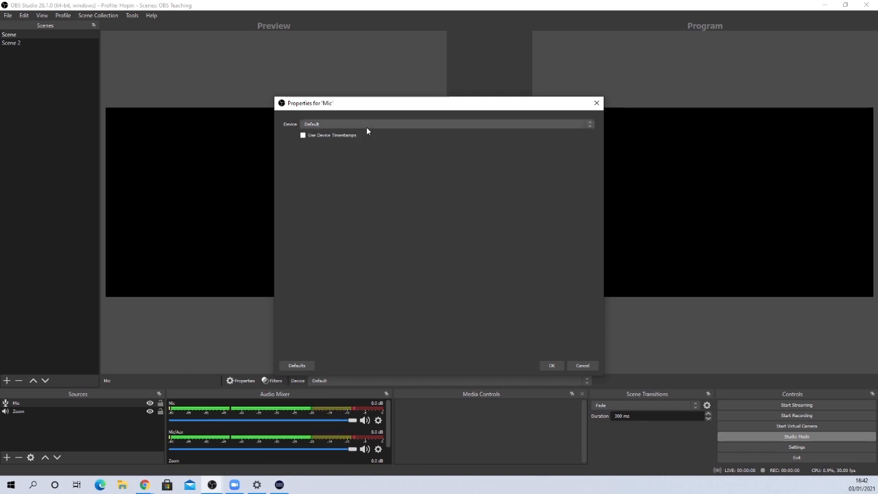
{"action": "left_click", "coordinate": [553, 365]}
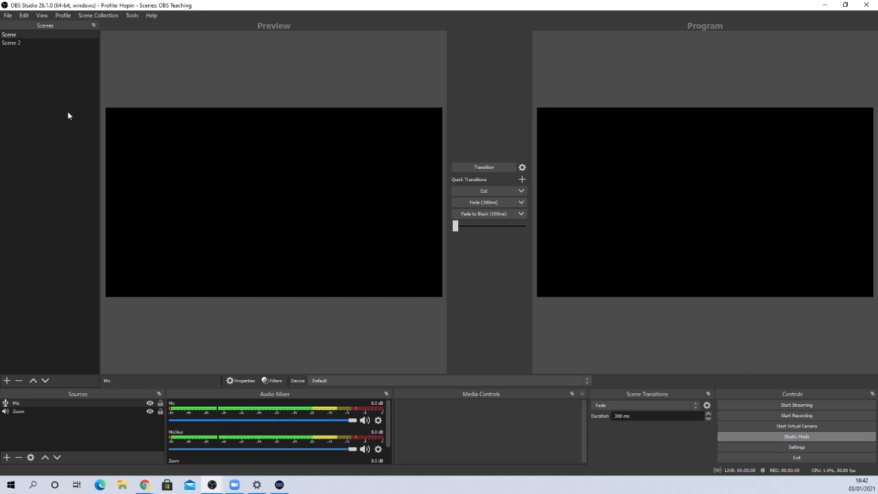
- Select Scene 2 for the preview and make it the program output with a Cut transition
{"action": "left_click", "coordinate": [31, 44]}
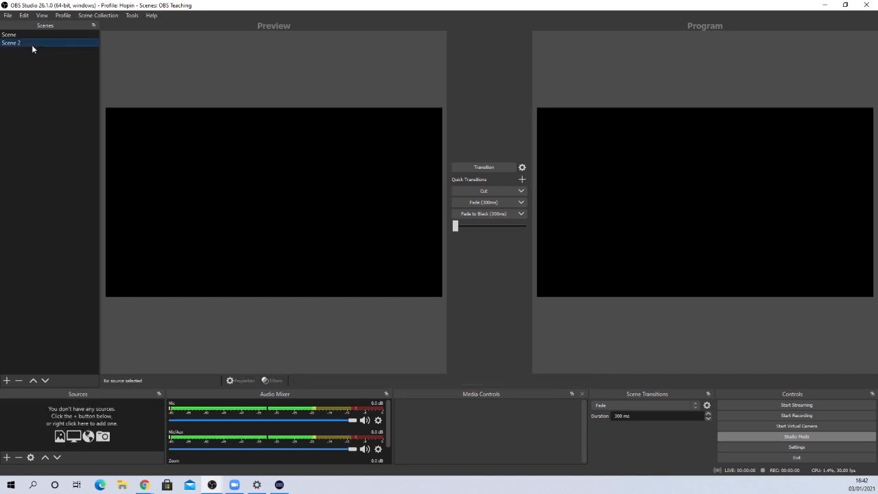
{"action": "left_click", "coordinate": [485, 191]}
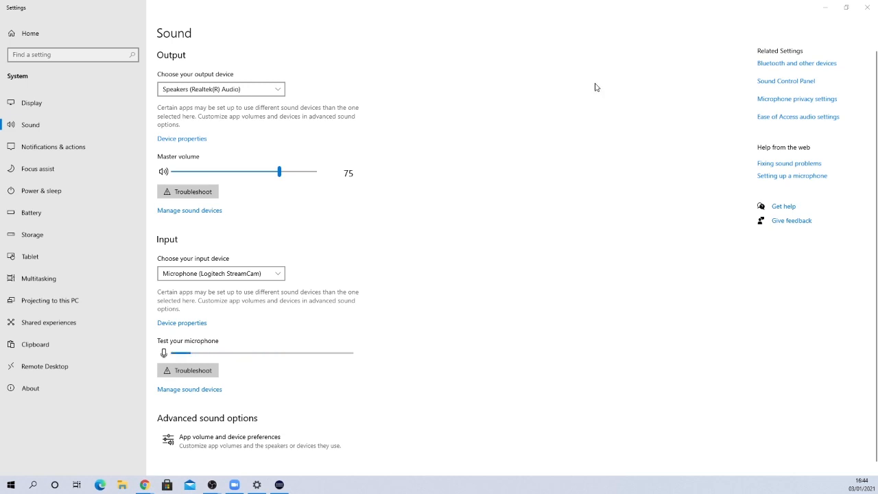
- Switch to the Windows sound settings, open the Sound Control Panel, and look through its playback and recording devices
{"action": "left_click", "coordinate": [573, 90]}
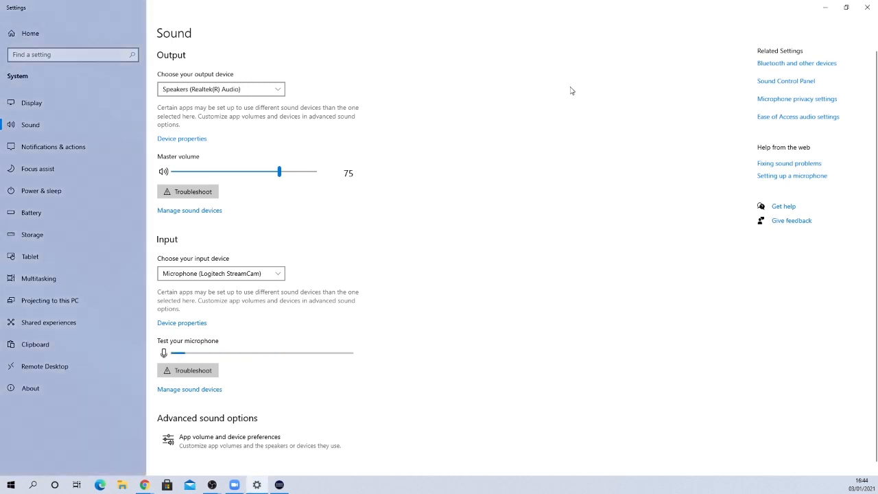
{"action": "left_click", "coordinate": [791, 83]}
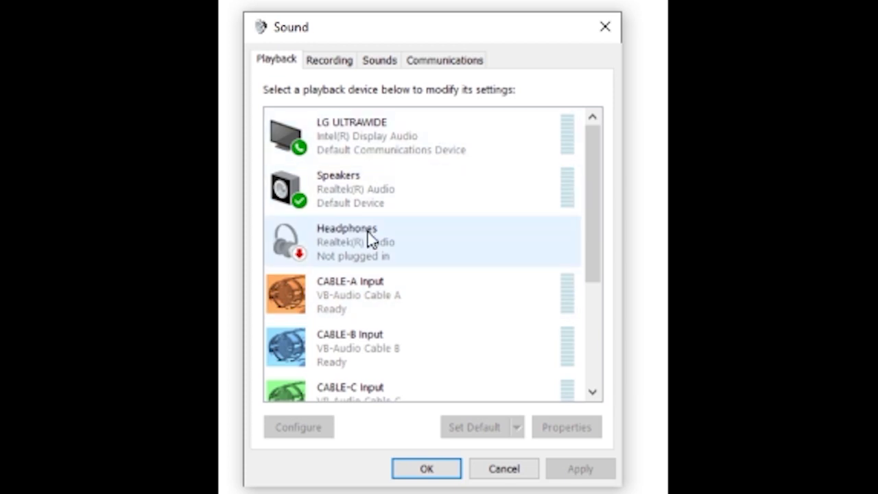
{"action": "scroll", "coordinate": [413, 212], "scroll_direction": "down", "scroll_amount": 1}
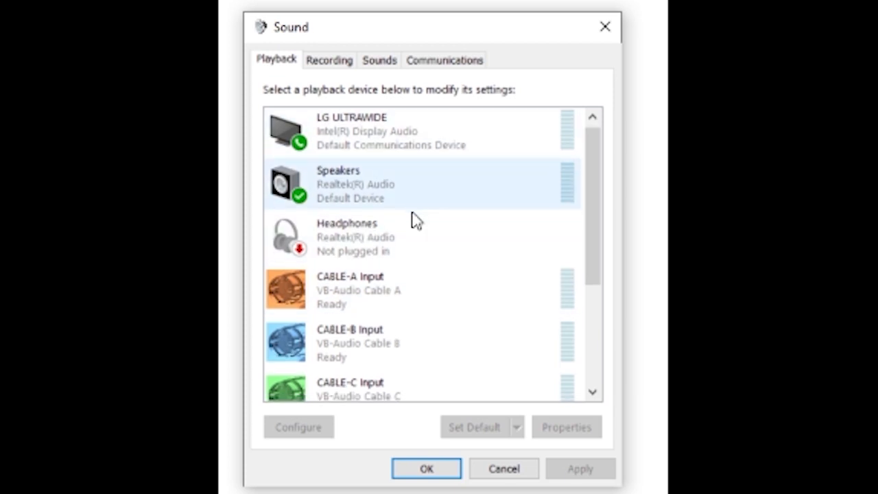
{"action": "scroll", "coordinate": [425, 215], "scroll_direction": "up", "scroll_amount": 1}
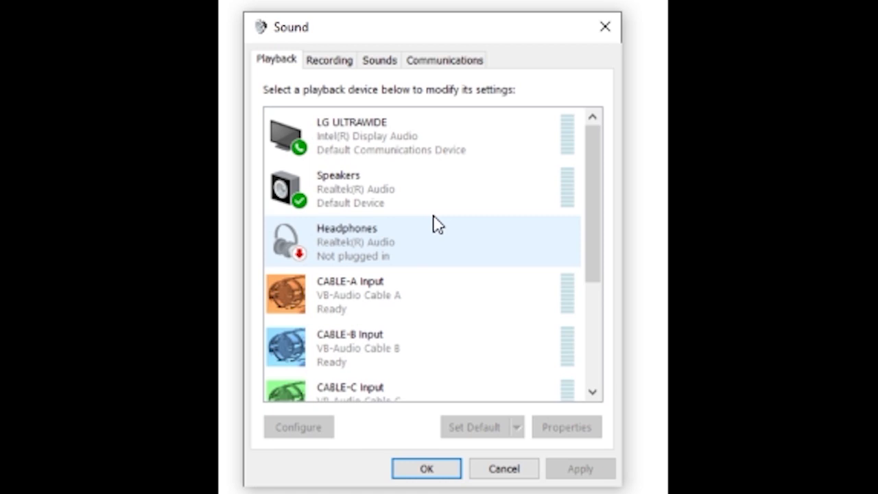
{"action": "left_click", "coordinate": [329, 68]}
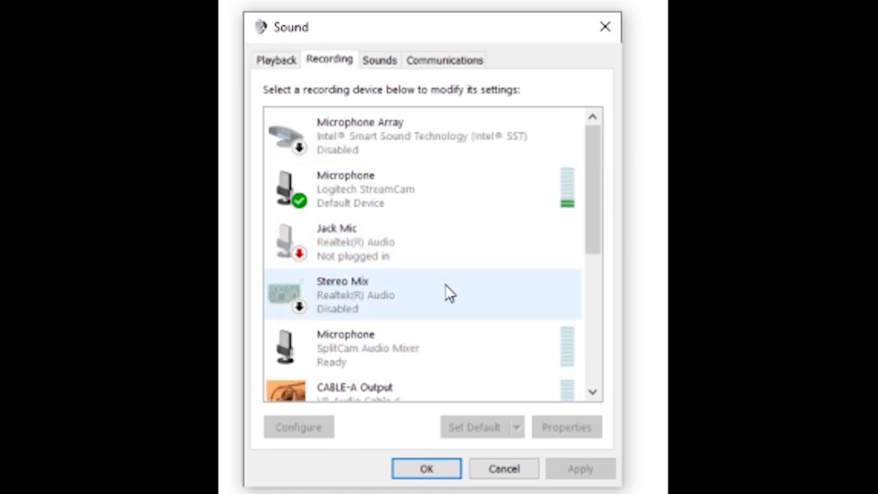
{"action": "scroll", "coordinate": [443, 294], "scroll_direction": "down", "scroll_amount": 2}
{"action": "scroll", "coordinate": [434, 293], "scroll_direction": "down", "scroll_amount": 3}
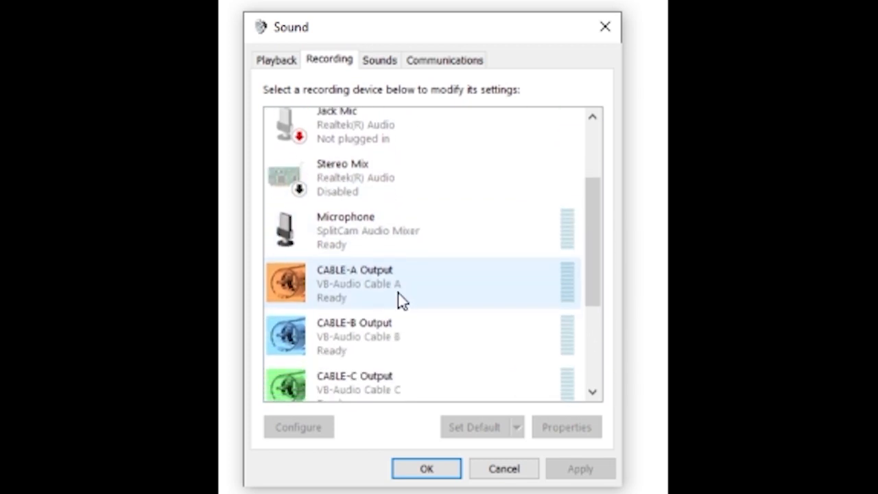
- Open the listening options in the properties of the CABLE-A Output recording device
{"action": "left_click", "coordinate": [361, 286]}
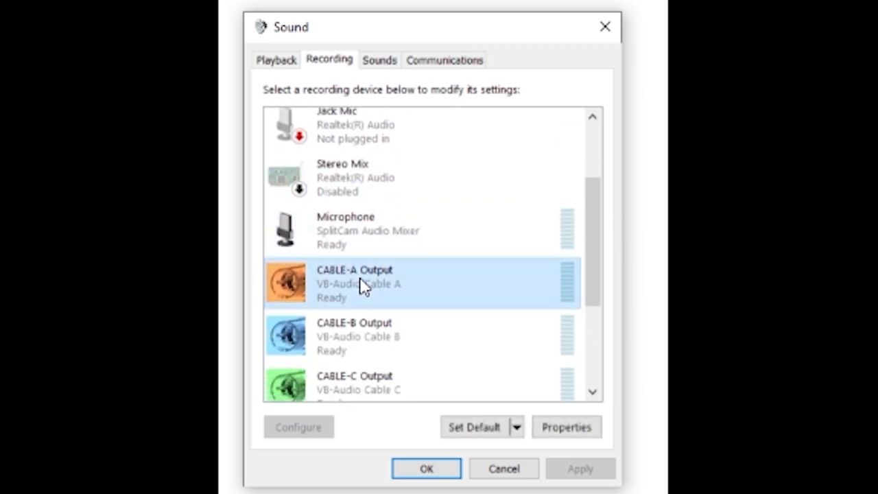
{"action": "right_click", "coordinate": [362, 287]}
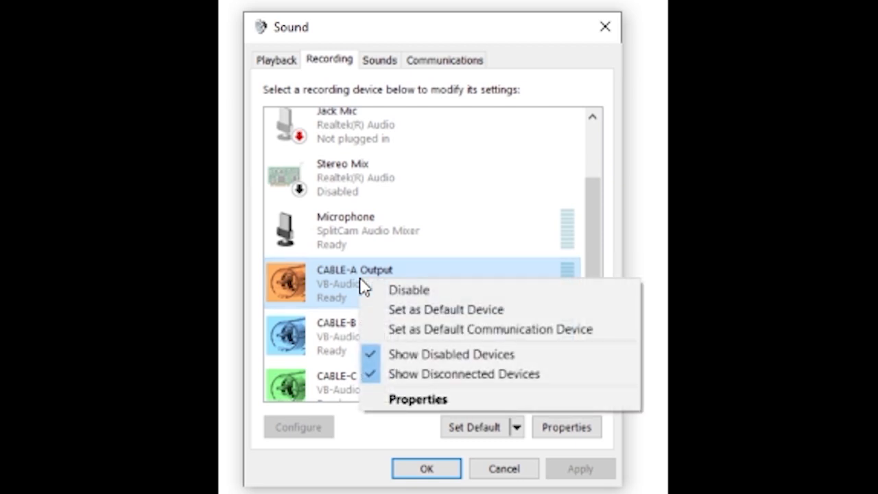
{"action": "left_click", "coordinate": [443, 401]}
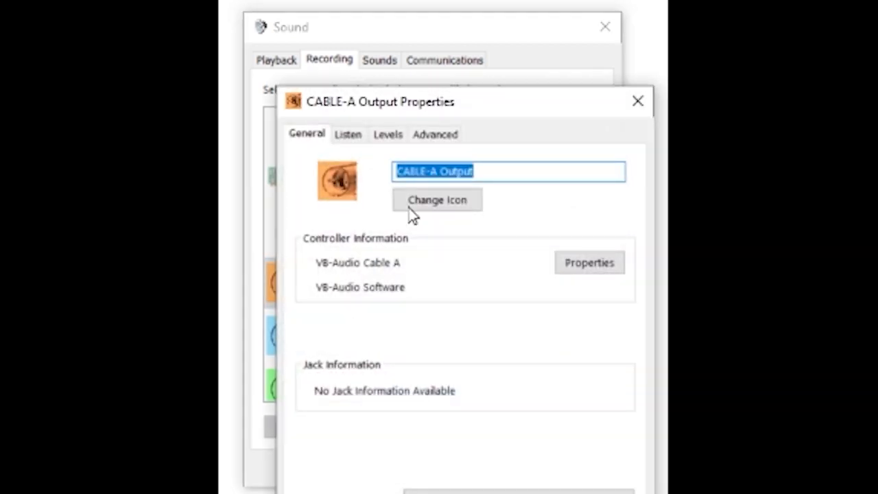
{"action": "left_click", "coordinate": [350, 142]}
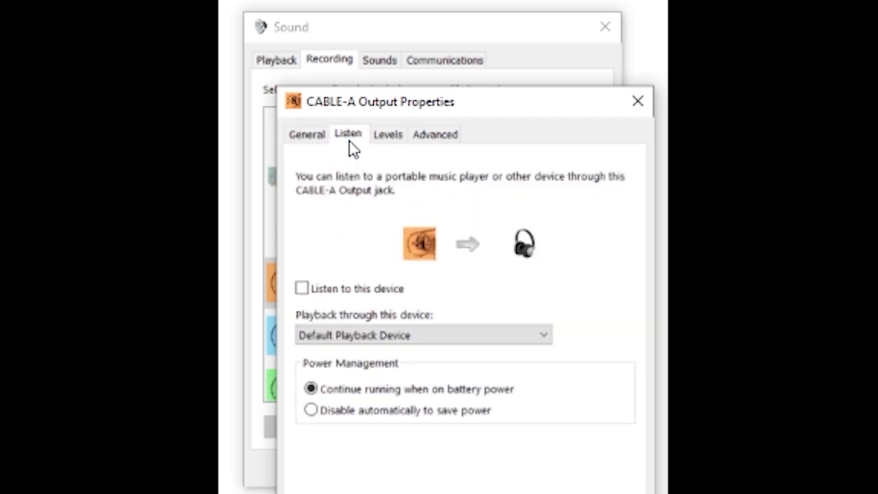
- Try enabling Listen to this device for CABLE-A Output and view its playback device choices, turning the option back off
{"action": "left_click", "coordinate": [336, 294]}
{"action": "left_click", "coordinate": [382, 336]}
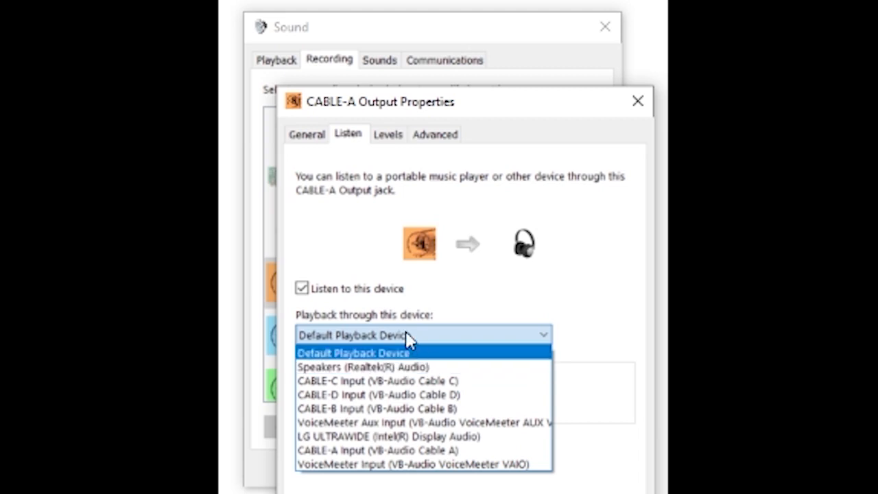
{"action": "left_click", "coordinate": [330, 298]}
{"action": "left_click", "coordinate": [302, 289]}
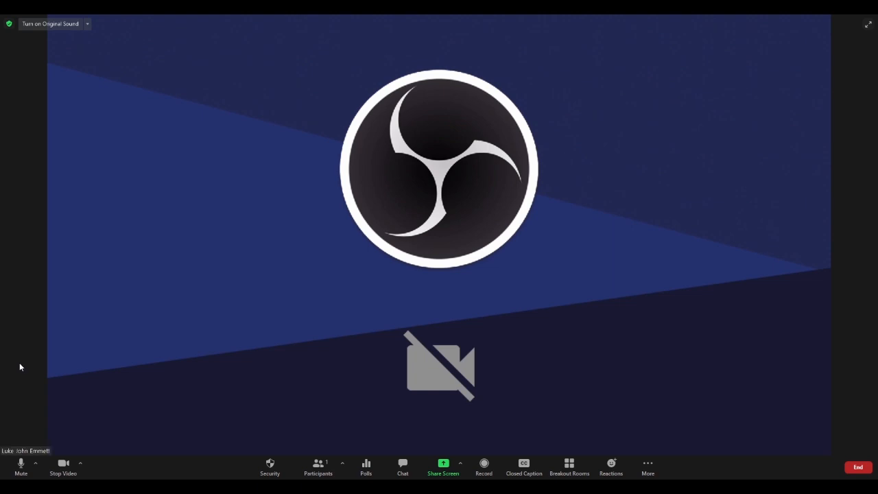
- Switch to the Zoom meeting and turn on Original Sound
{"action": "left_click", "coordinate": [54, 26]}
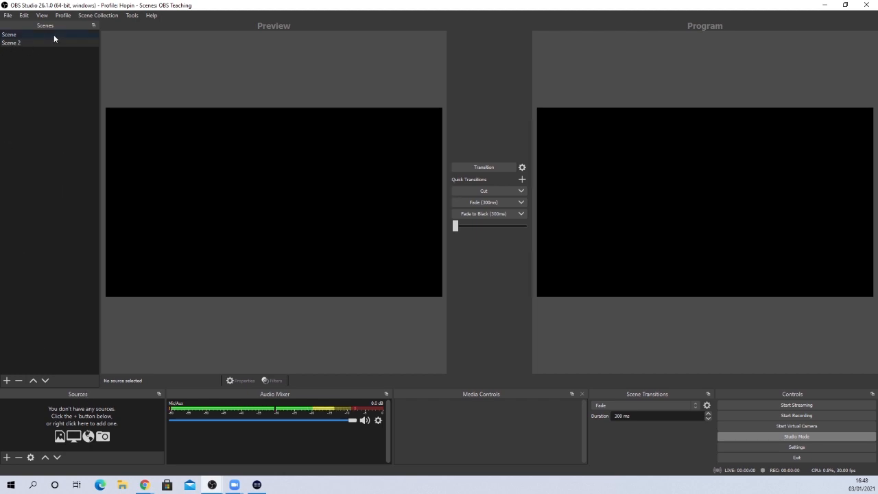
- Switch to OBS Studio and add a new Window Capture source named "Zoom Capture" to Scene 2
{"action": "left_click", "coordinate": [35, 43]}
{"action": "left_click", "coordinate": [6, 458]}
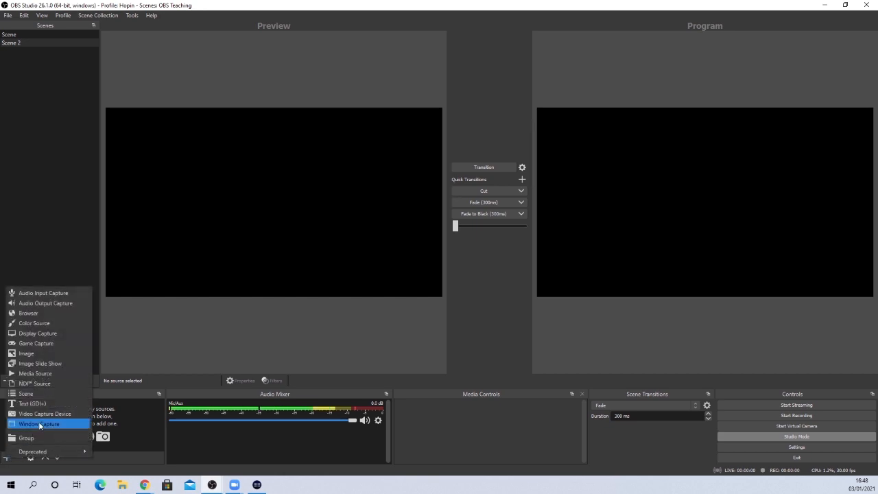
{"action": "left_click", "coordinate": [40, 424]}
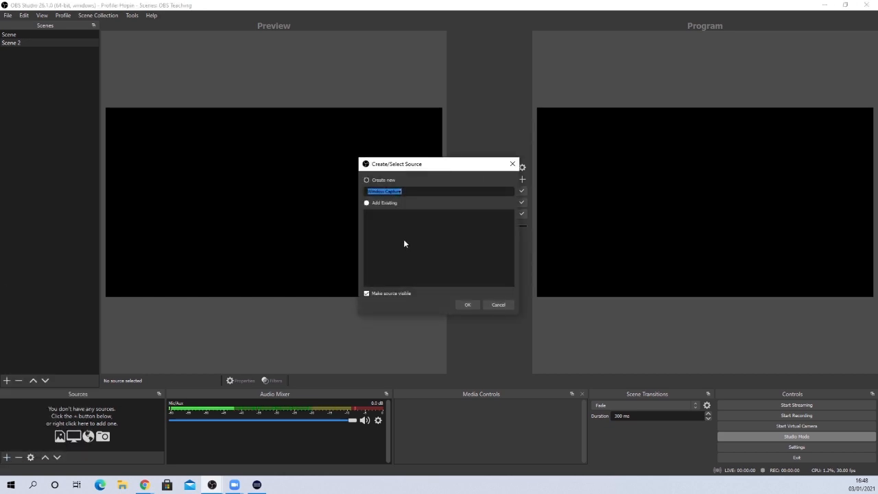
{"action": "type", "text": "Zoom"}
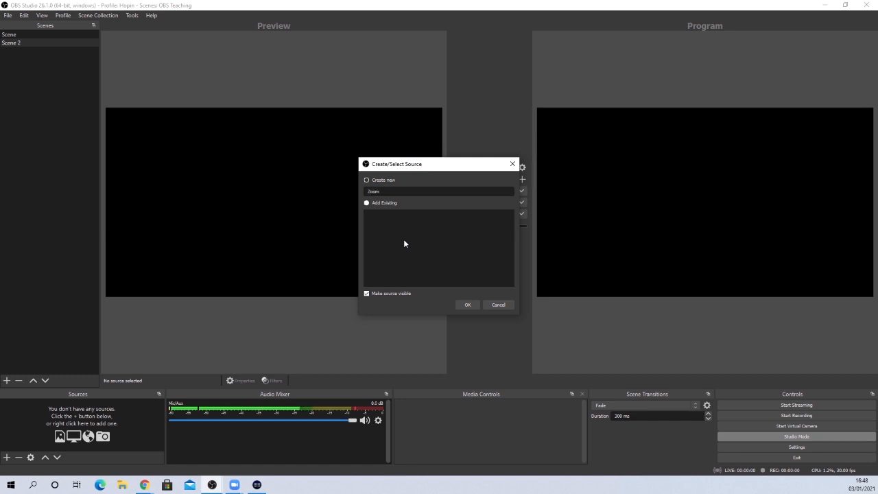
{"action": "key", "text": "Return"}
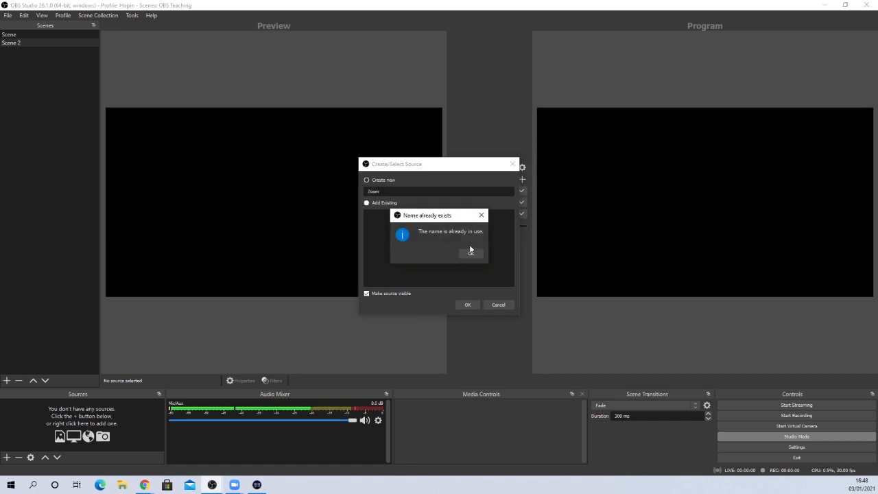
{"action": "left_click", "coordinate": [469, 252]}
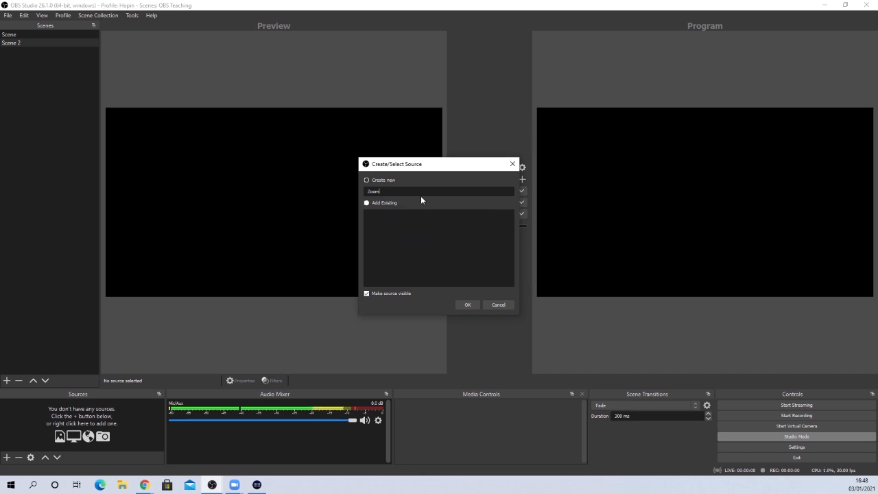
{"action": "type", "text": "Capture"}
{"action": "key", "text": "Return"}
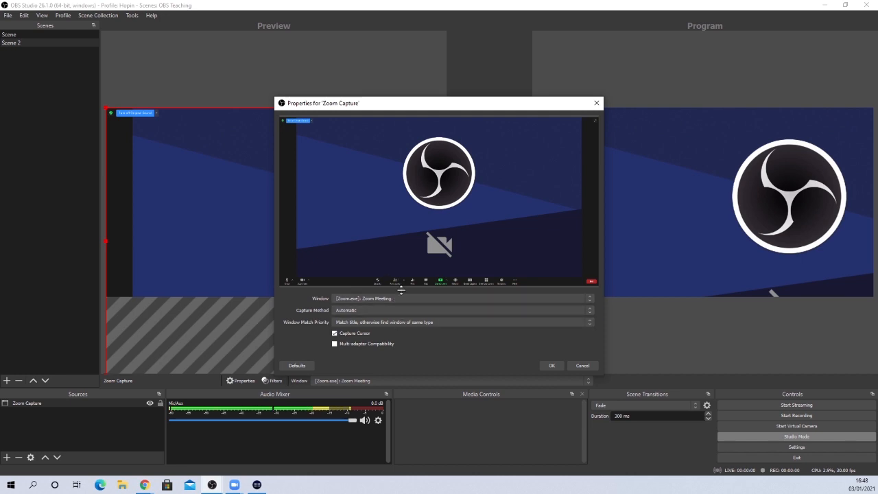
- Turn off Capture Cursor for the Zoom Capture source, confirm its properties, and fit the source to the screen
{"action": "left_click", "coordinate": [335, 334]}
{"action": "left_click", "coordinate": [551, 365]}
{"action": "right_click", "coordinate": [146, 168]}
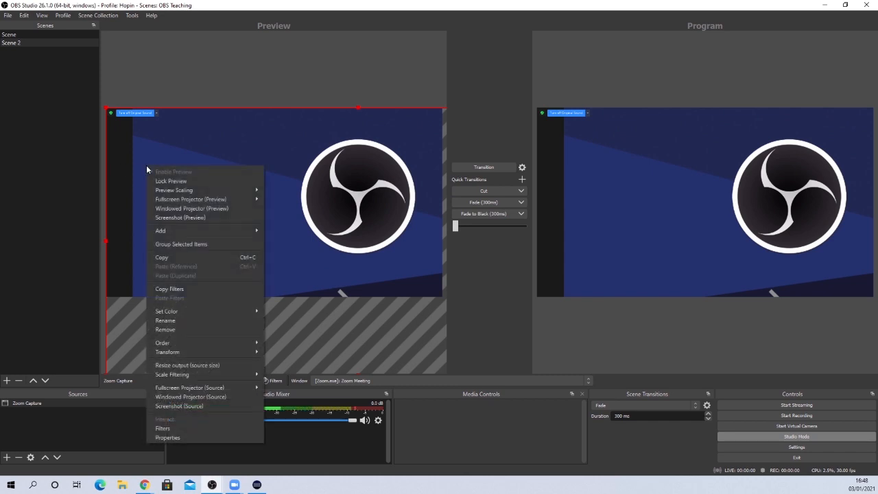
{"action": "mouse_move", "coordinate": [219, 351]}
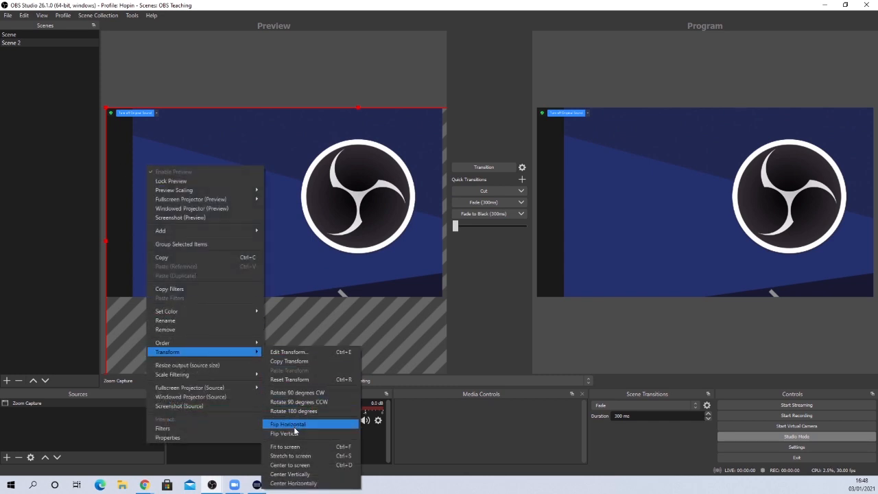
{"action": "left_click", "coordinate": [294, 447]}
{"action": "left_click", "coordinate": [276, 333]}
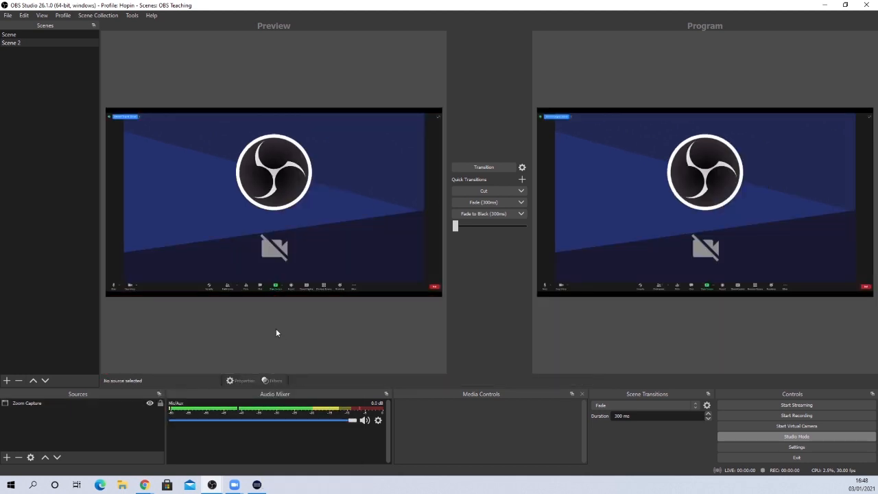
- Crop the Zoom toolbar and dark side margins out of the Zoom Capture source and centre it in the preview
{"action": "left_click", "coordinate": [313, 195]}
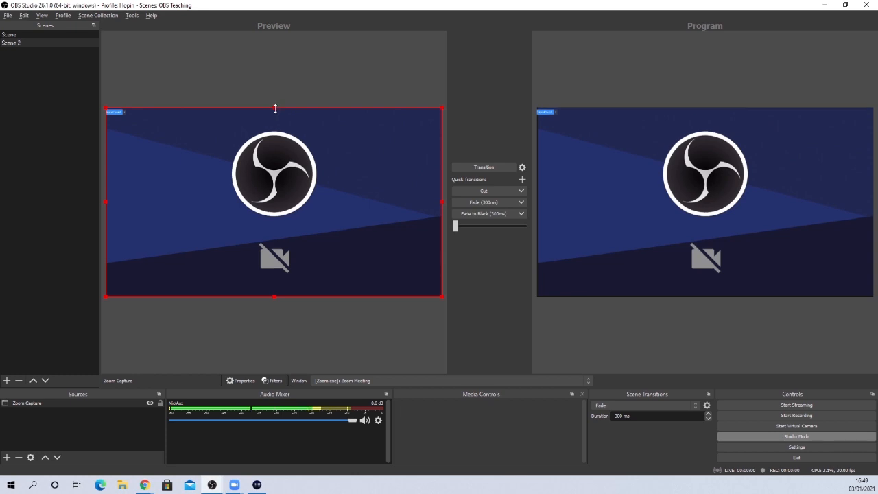
{"action": "left_click", "coordinate": [328, 81]}
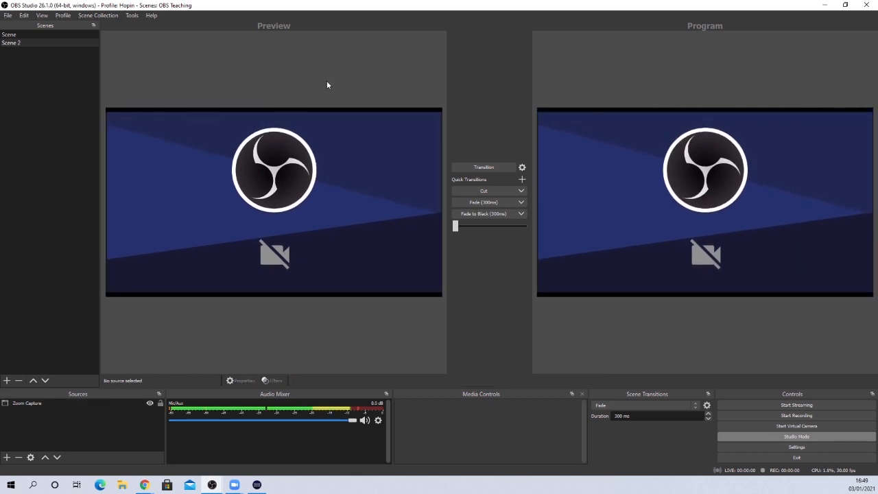